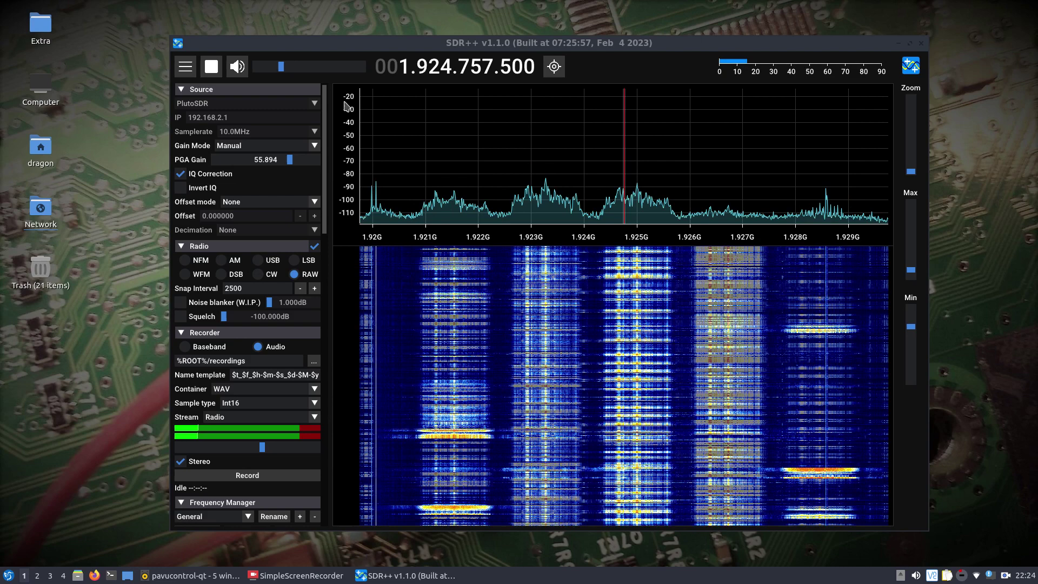
# - Reposition the SDR++ window on the desktop and stop the PlutoSDR reception
pyautogui.moveTo(385, 43); pyautogui.dragTo(339, 41)
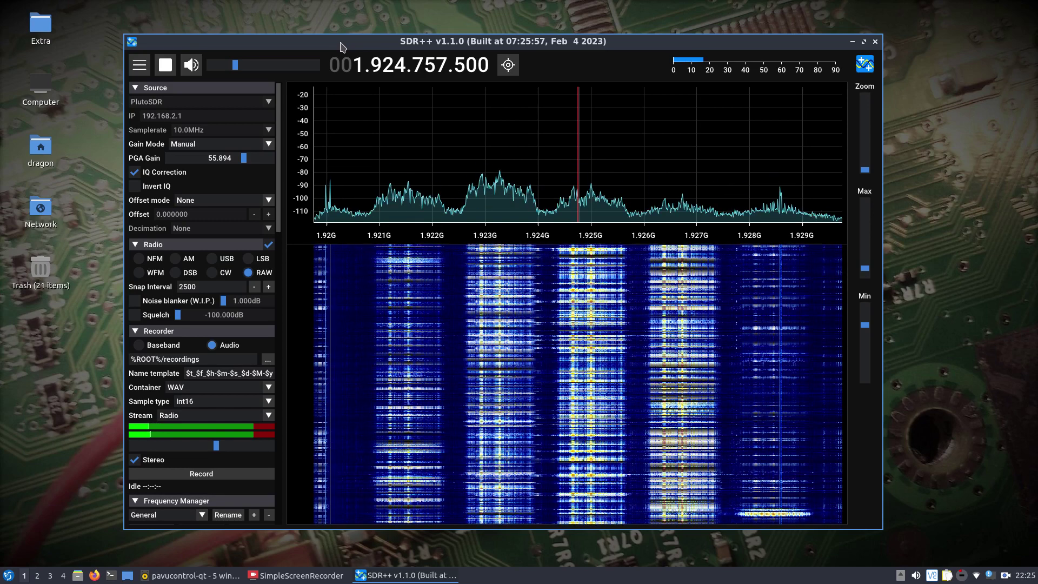
pyautogui.click(165, 70)
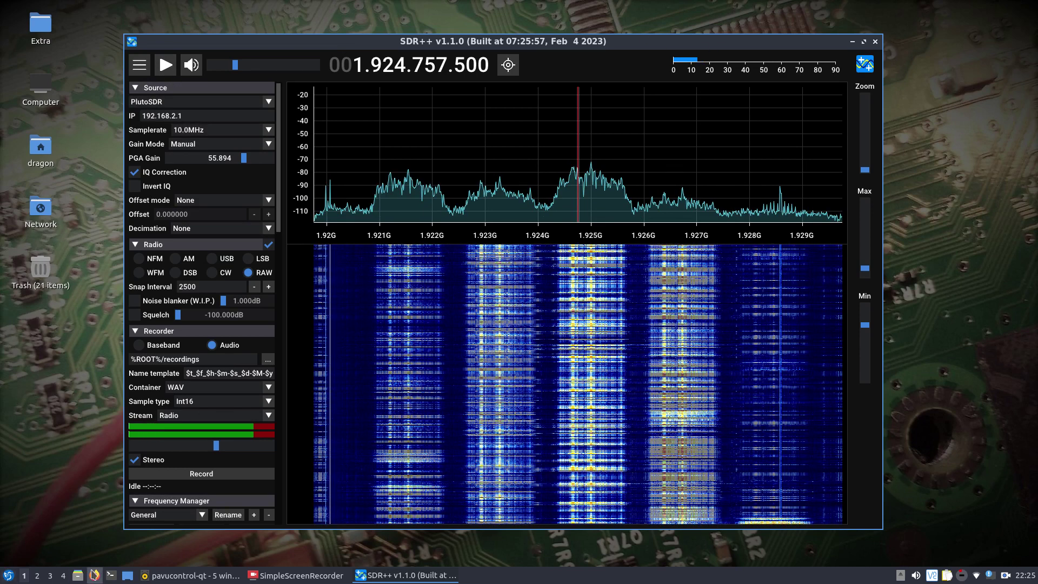
# - Open a terminal window, shrink it and place it over the SDR++ window
pyautogui.click(111, 575)
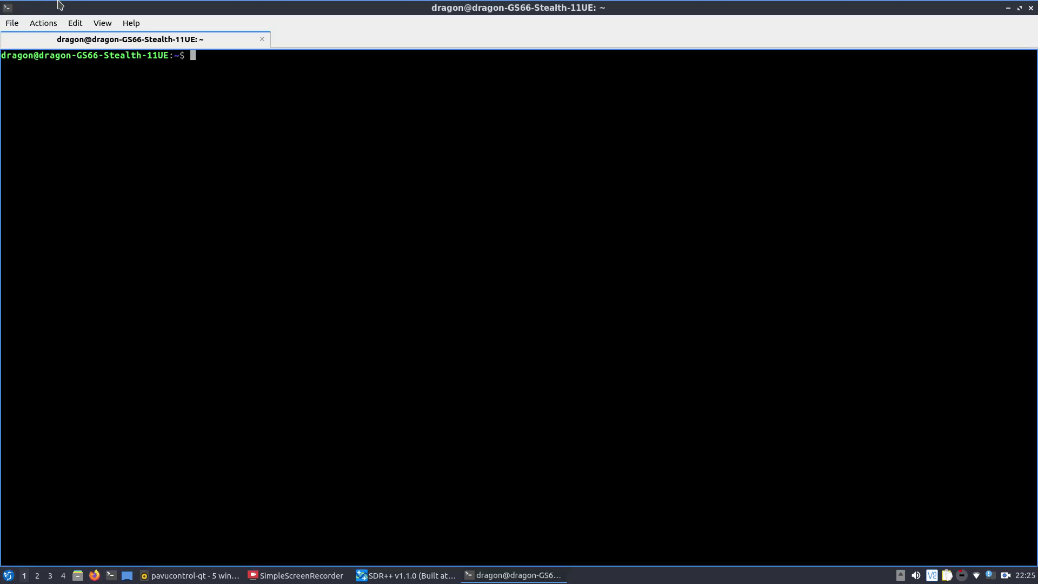
pyautogui.moveTo(2, 3); pyautogui.dragTo(312, 152)
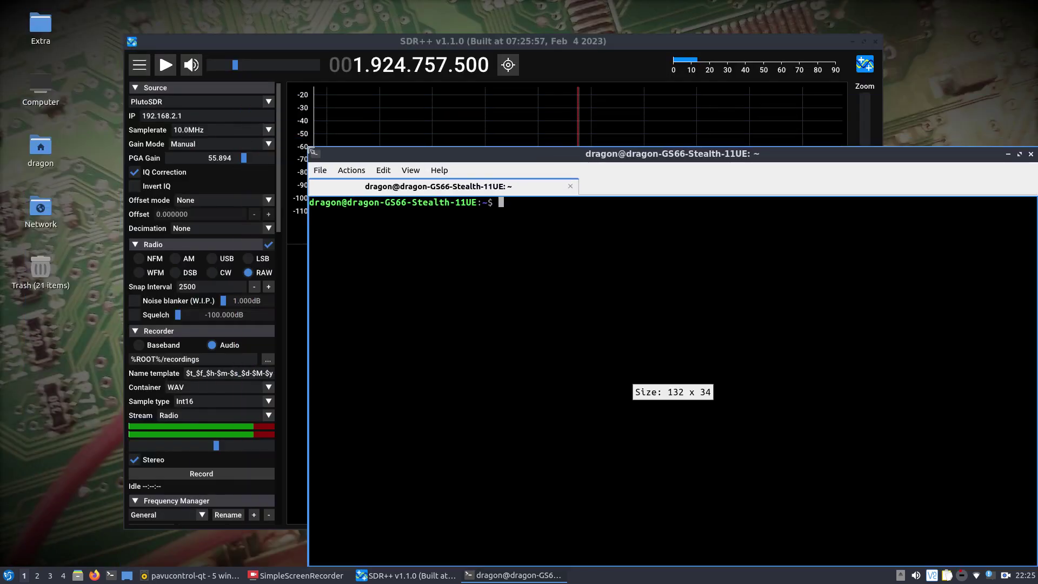
pyautogui.moveTo(469, 159); pyautogui.dragTo(367, 117)
# - Change to the /usr/src/gr-dect2/grc directory in the terminal and list its files
pyautogui.write('cd')
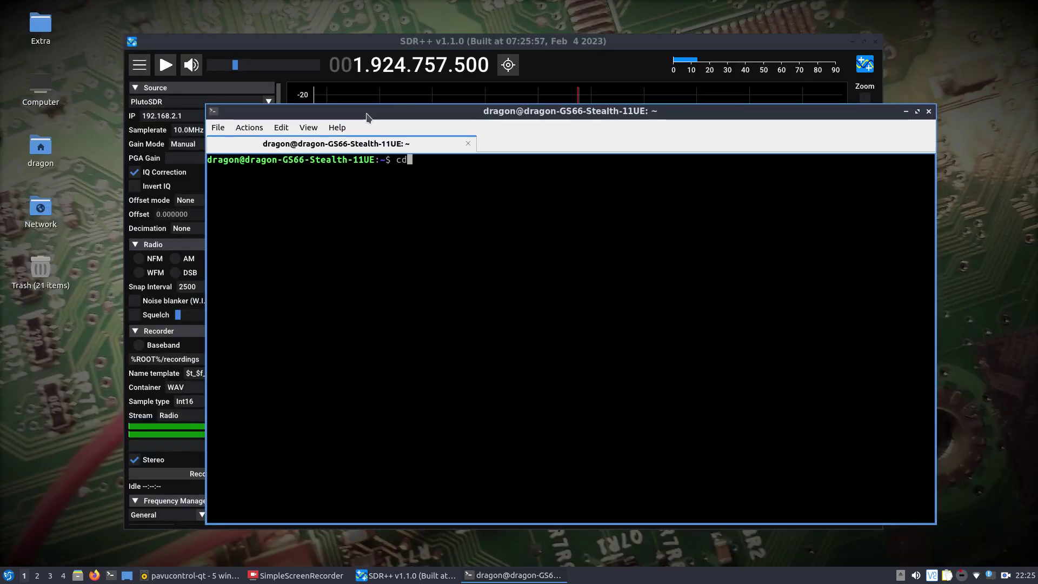
pyautogui.write(' /usr/src/gr-')
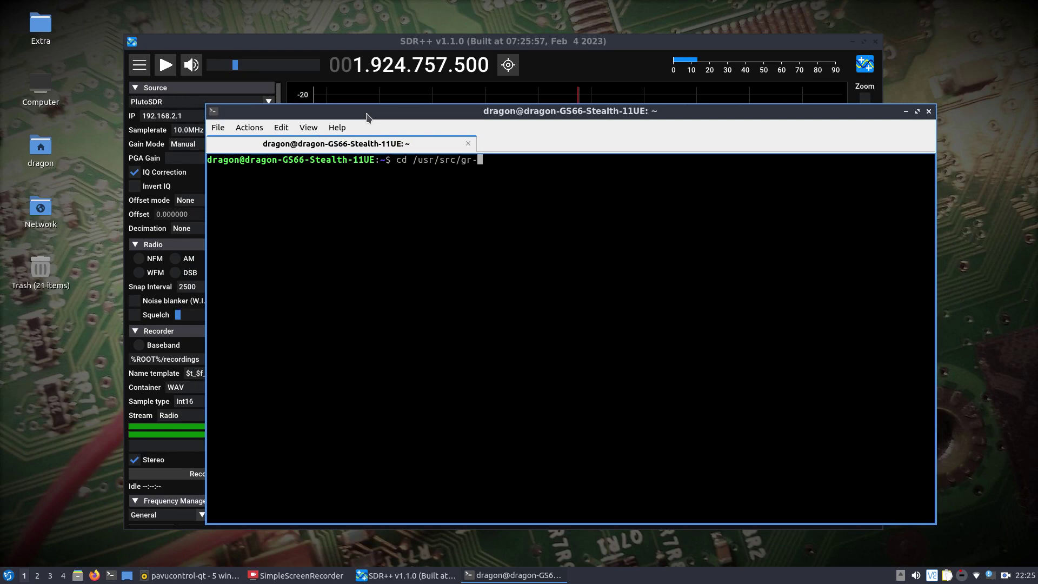
pyautogui.write('de')
pyautogui.press('Tab')
pyautogui.write('g')
pyautogui.press('Tab')
pyautogui.press('Return')
pyautogui.write('ls')
pyautogui.press('Return')
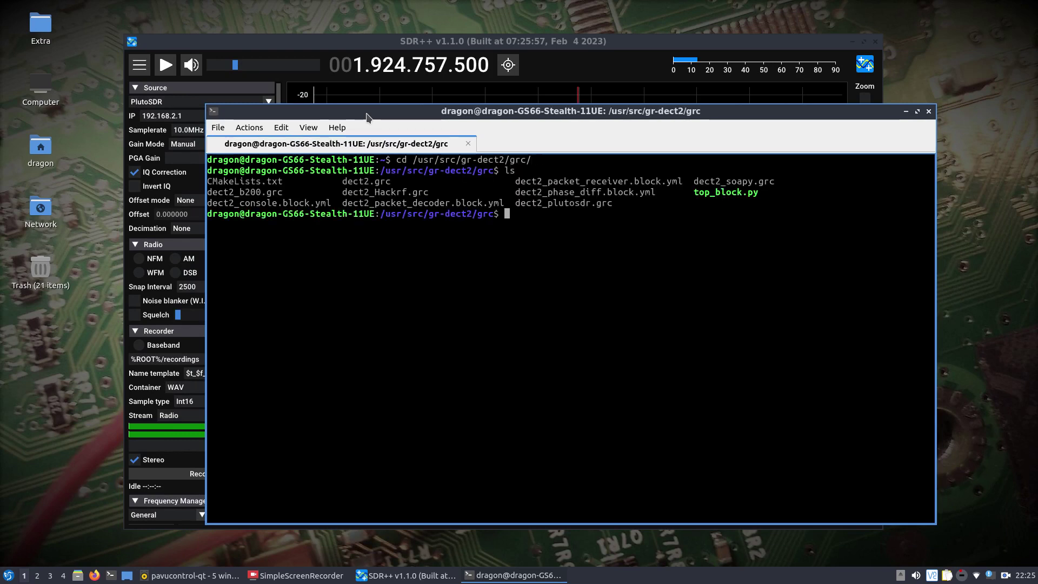
# - Launch gnuradio-companion from the terminal with the dect2_Hackrf.grc flowgraph
pyautogui.write('gnuradio-companion ')
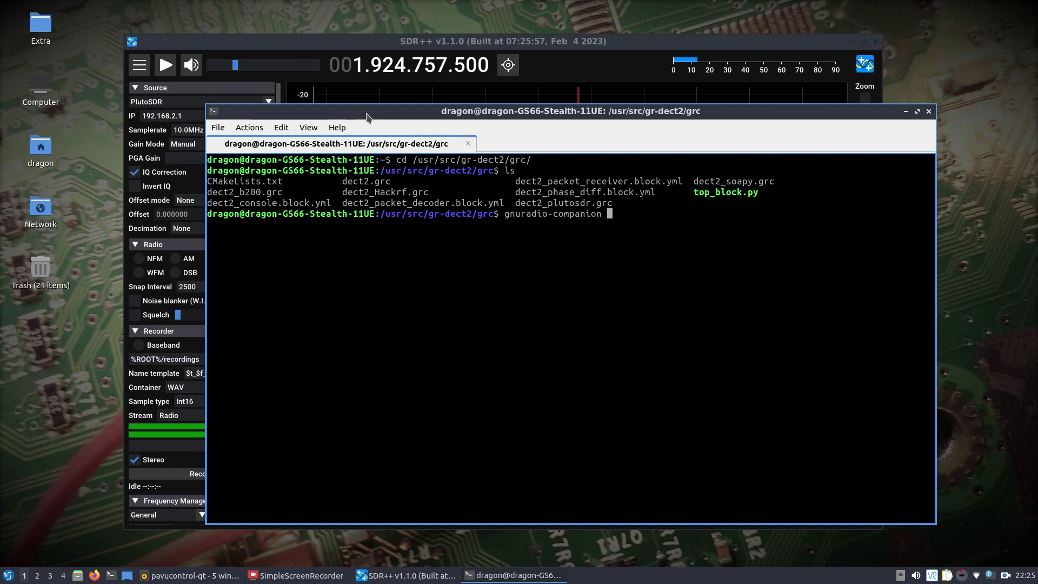
pyautogui.write('dect2_H')
pyautogui.press('Tab')
pyautogui.press('Return')
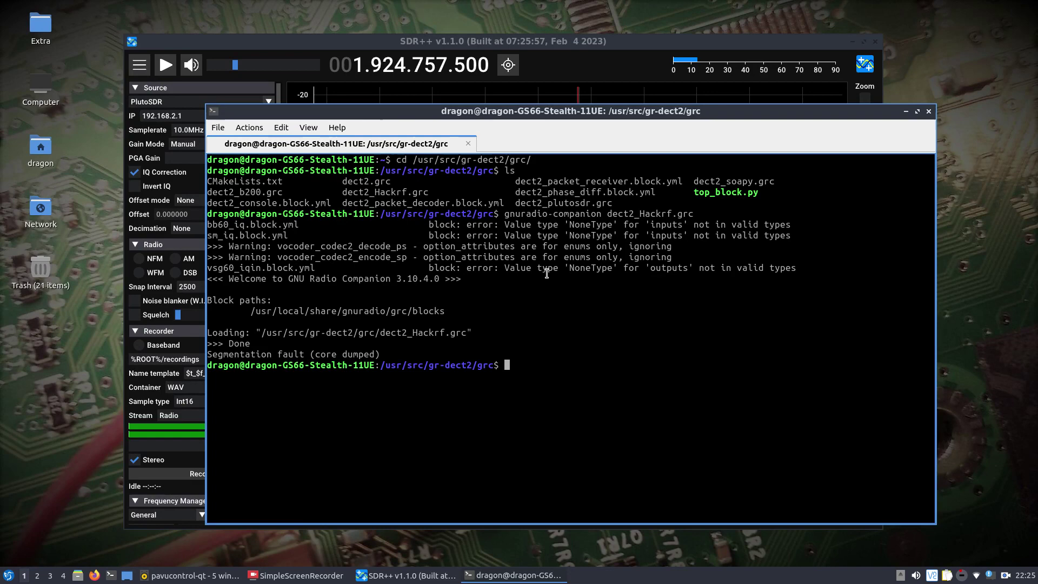
pyautogui.press('Up')
pyautogui.press('Return')
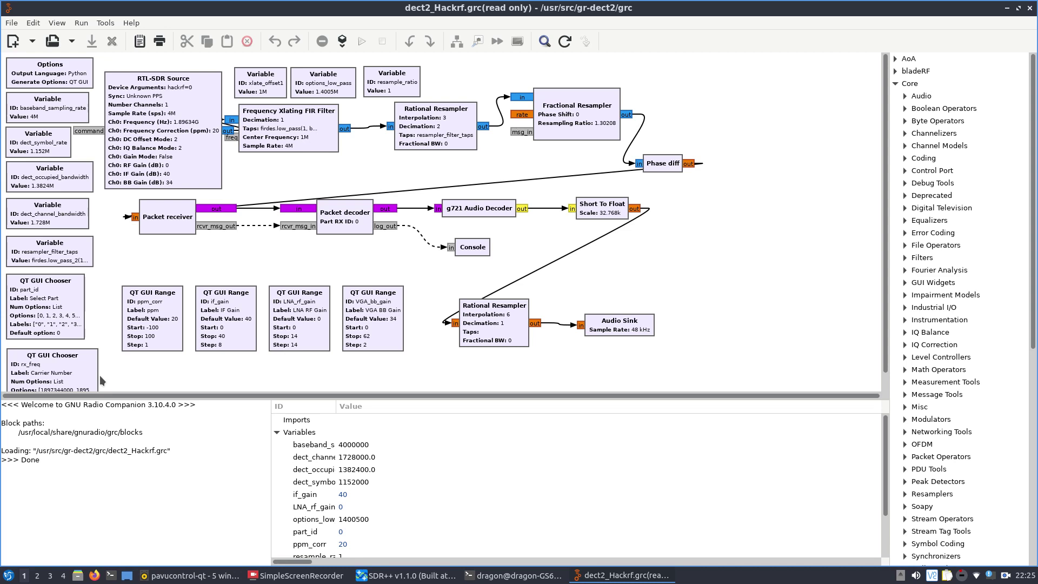
# - Copy the complete Options frequency list from the Carrier Number QT GUI Chooser (rx_freq) in dect2_Hackrf.grc
pyautogui.doubleClick(78, 385)
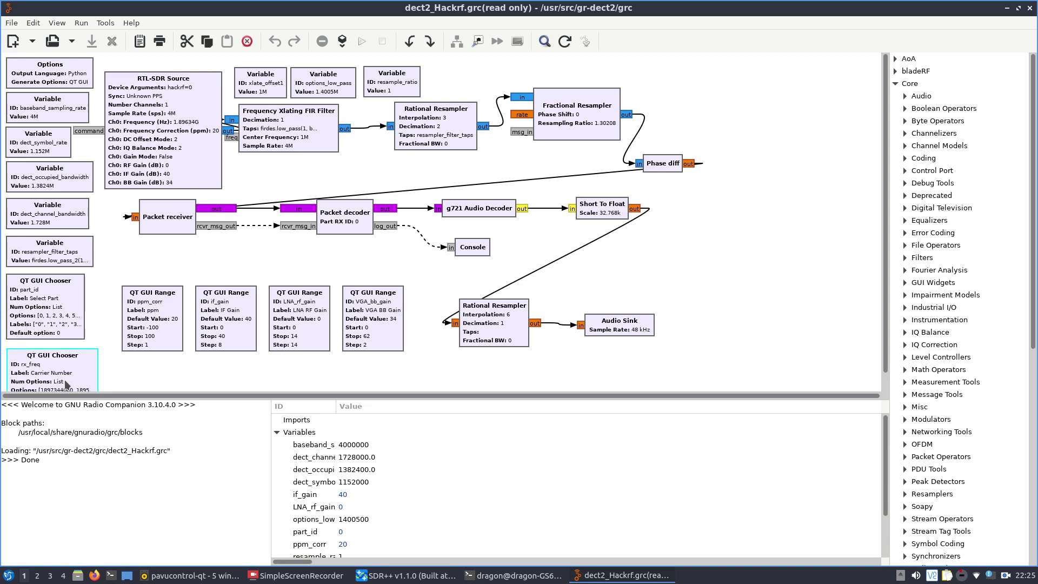
pyautogui.doubleClick(476, 280)
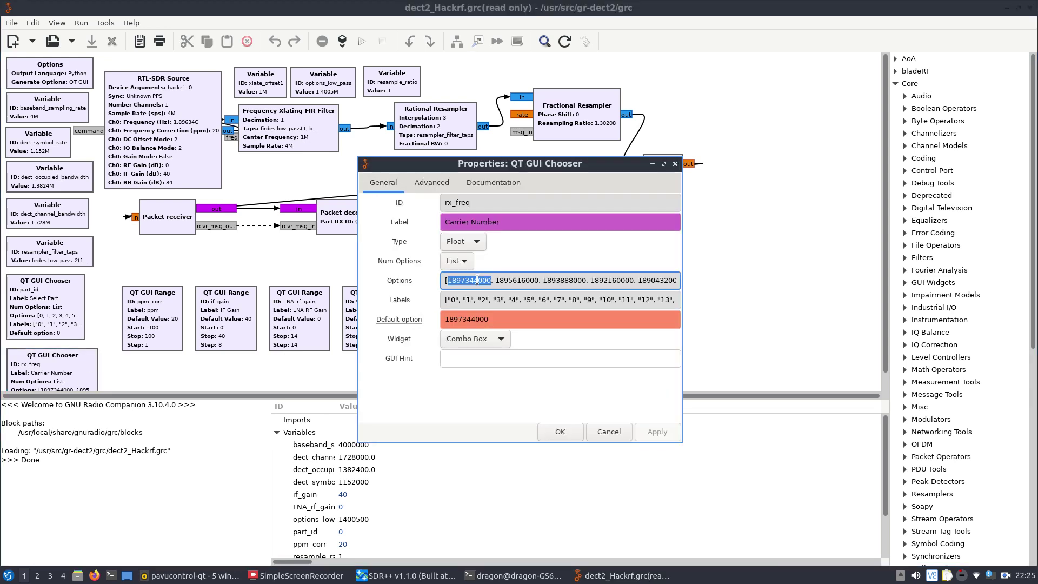
pyautogui.tripleClick(477, 280)
pyautogui.rightClick(476, 280)
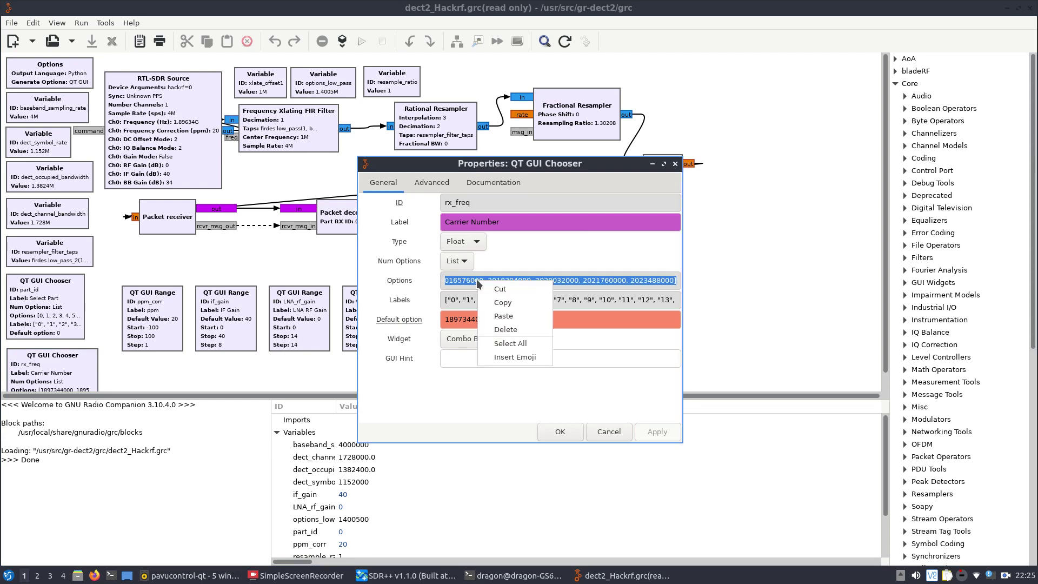
pyautogui.click(503, 301)
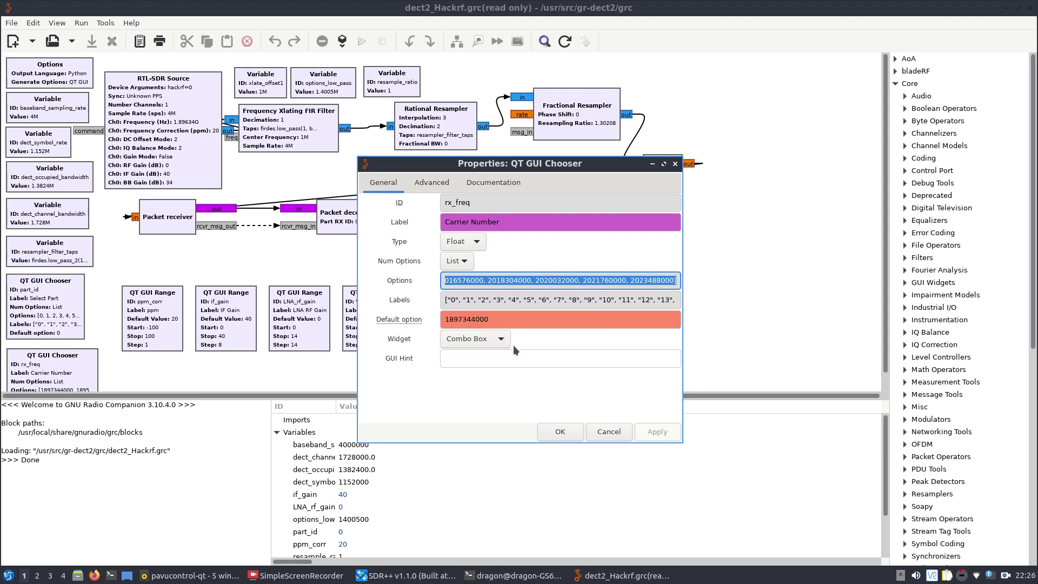
pyautogui.moveTo(512, 300)
# - Open a second terminal, change to /usr/src/gr-dect2/grc and list its files
pyautogui.click(111, 575)
pyautogui.write('cd')
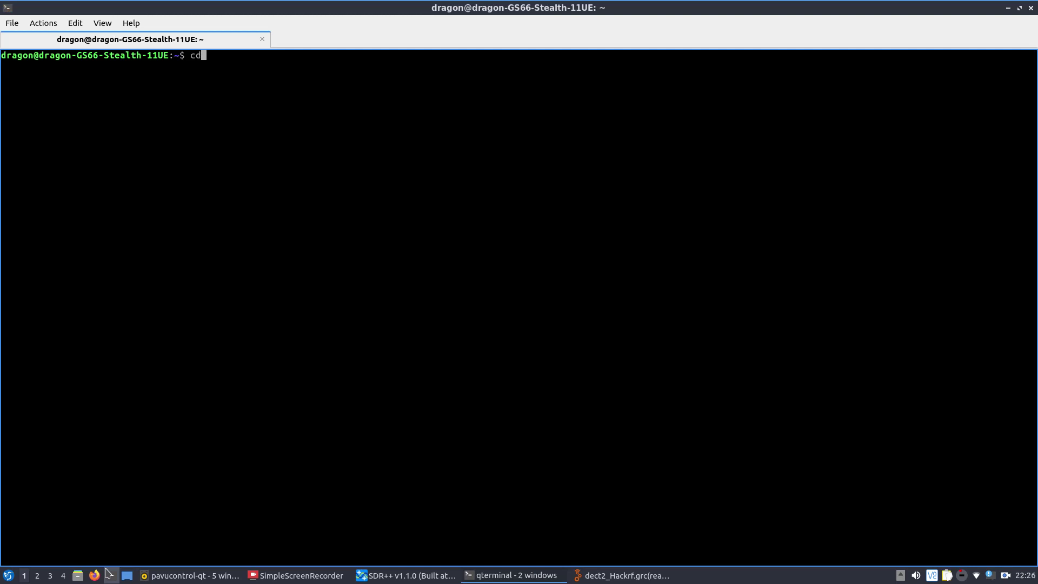
pyautogui.write(' /usr/src/gr-d')
pyautogui.press('Tab')
pyautogui.write('g')
pyautogui.press('Tab')
pyautogui.press('Return')
pyautogui.write('ls')
pyautogui.press('Return')
# - Launch gnuradio-companion from the second terminal with the dect2_b200.grc flowgraph
pyautogui.write('gnuradio-com')
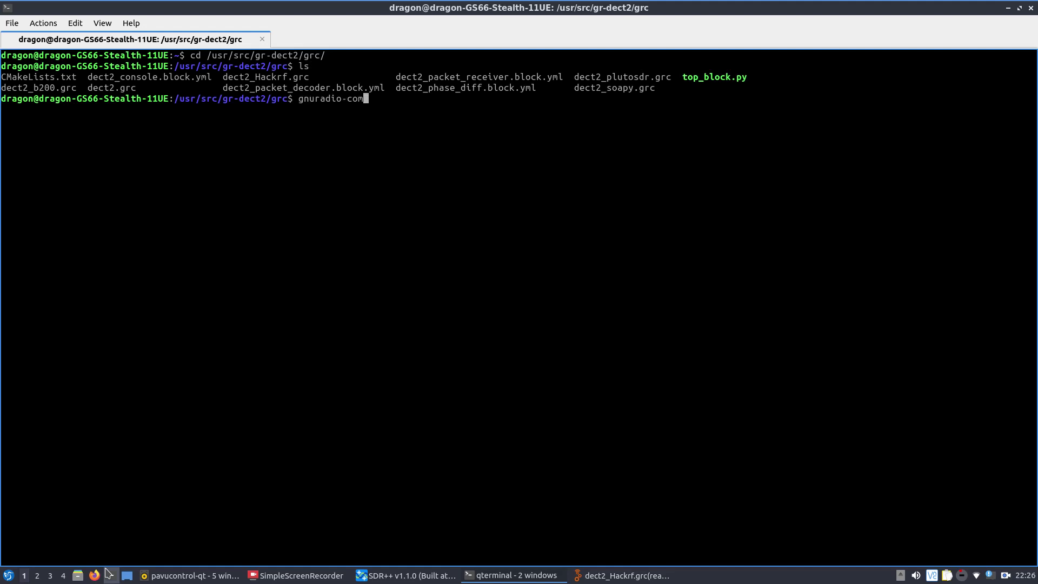
pyautogui.press('Tab')
pyautogui.write('dect2_b')
pyautogui.press('Tab')
pyautogui.press('Return')
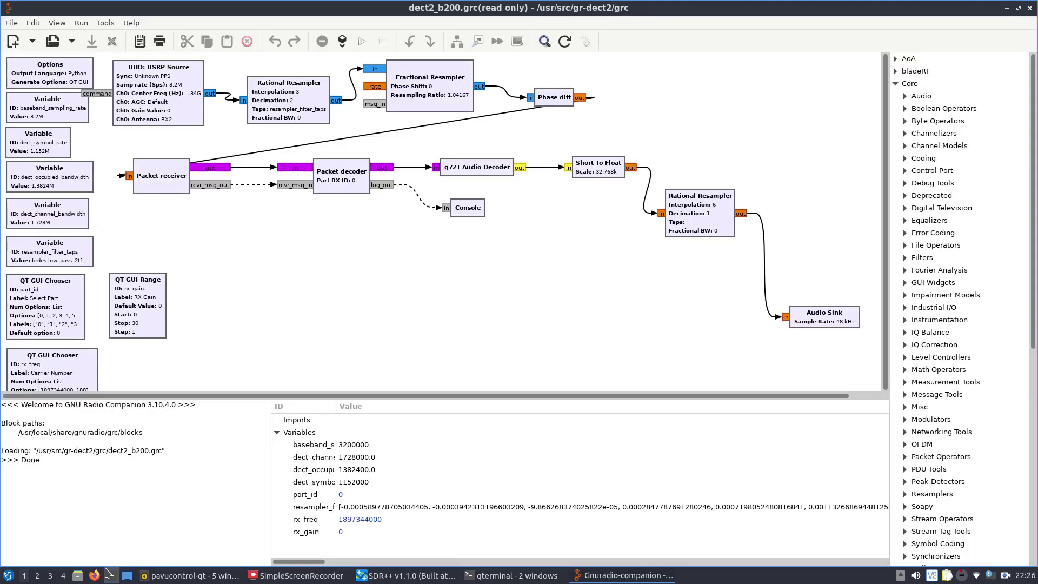
# - Replace the Options list of the rx_freq QT GUI Chooser in dect2_b200.grc with the copied frequency list
pyautogui.doubleClick(47, 356)
pyautogui.tripleClick(473, 283)
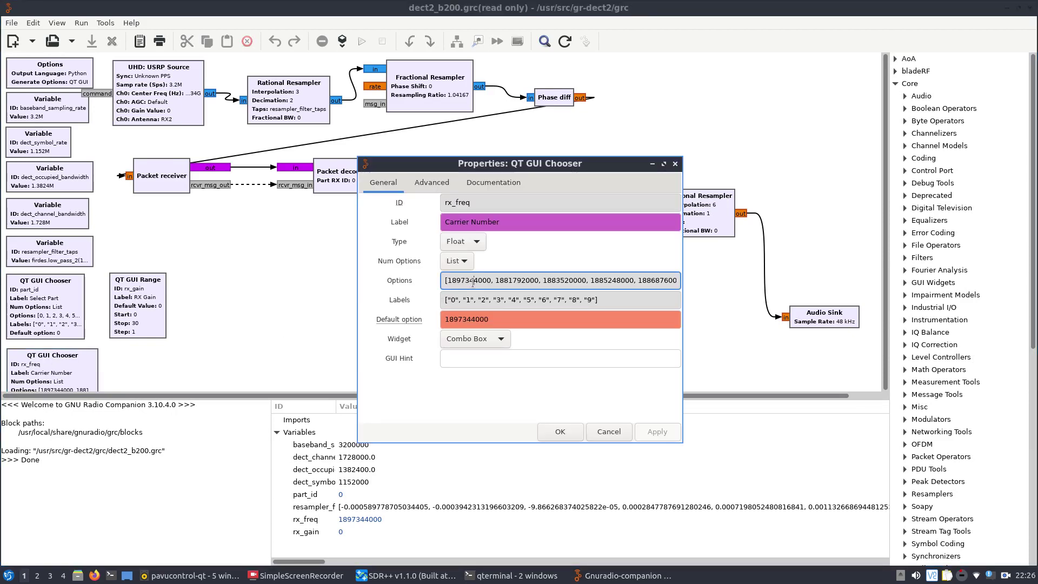
pyautogui.hotkey('ctrl', 'v')
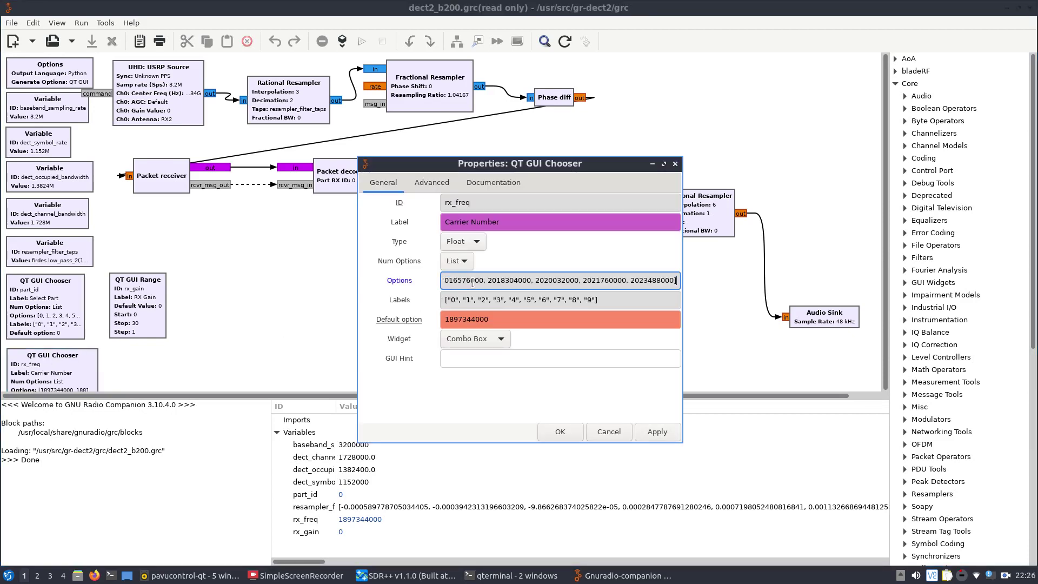
# - Replace the b200 rx_freq chooser's Labels with the list ending in "63" from the dect2_Hackrf.grc chooser, and apply the block's changes
pyautogui.click(610, 575)
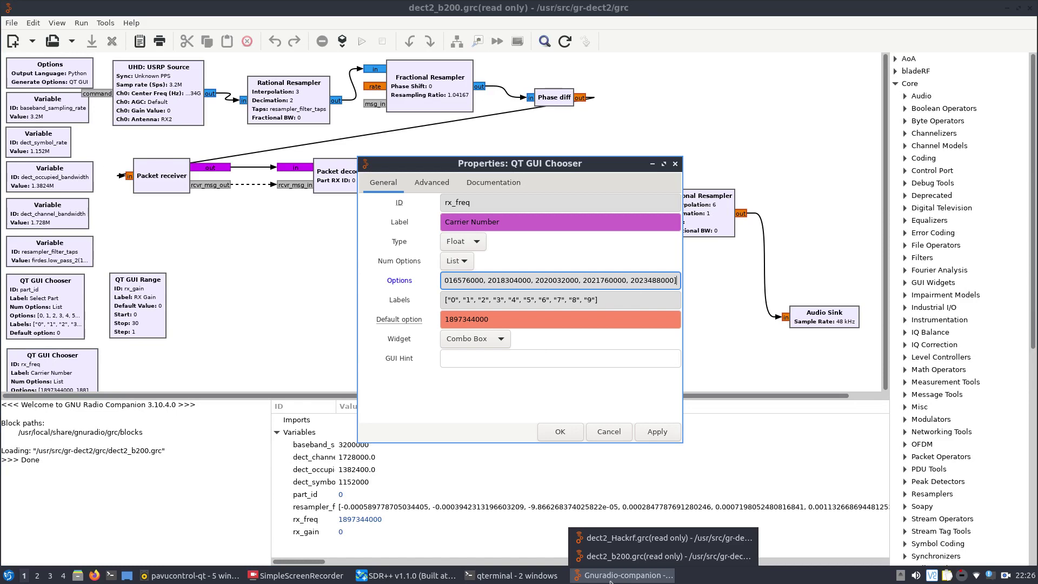
pyautogui.click(618, 539)
pyautogui.tripleClick(529, 305)
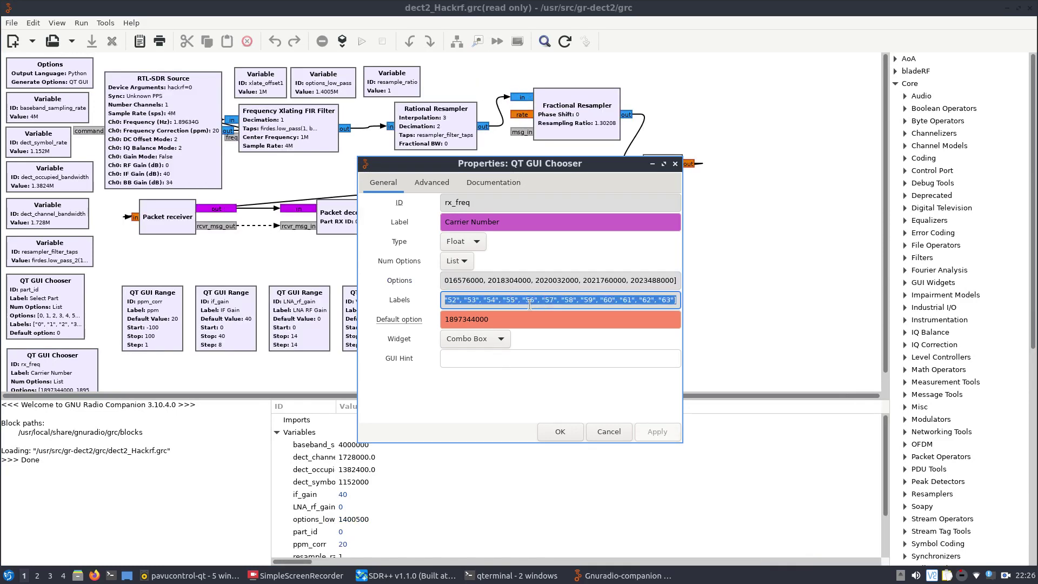
pyautogui.click(622, 575)
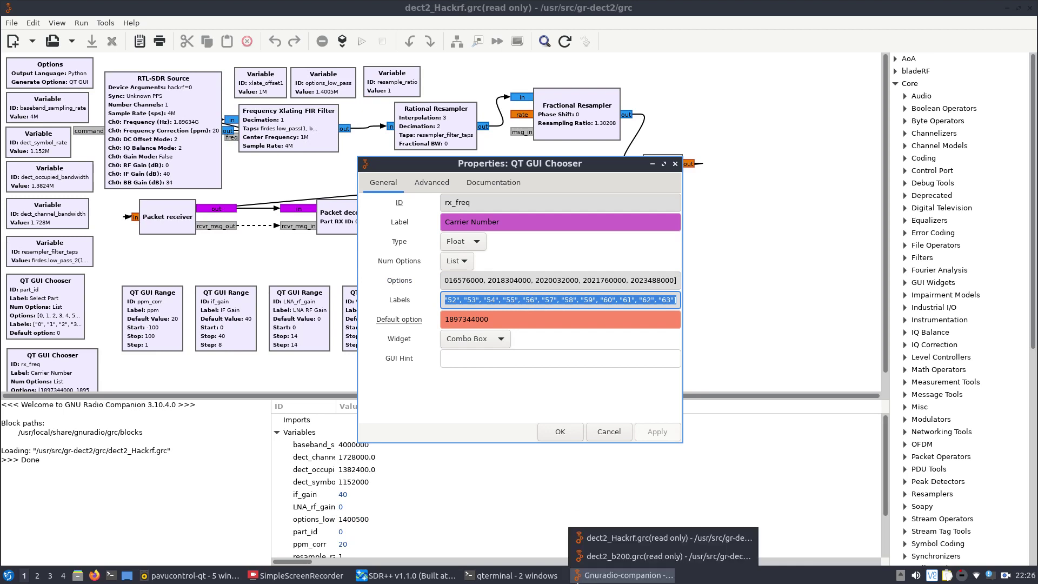
pyautogui.click(630, 557)
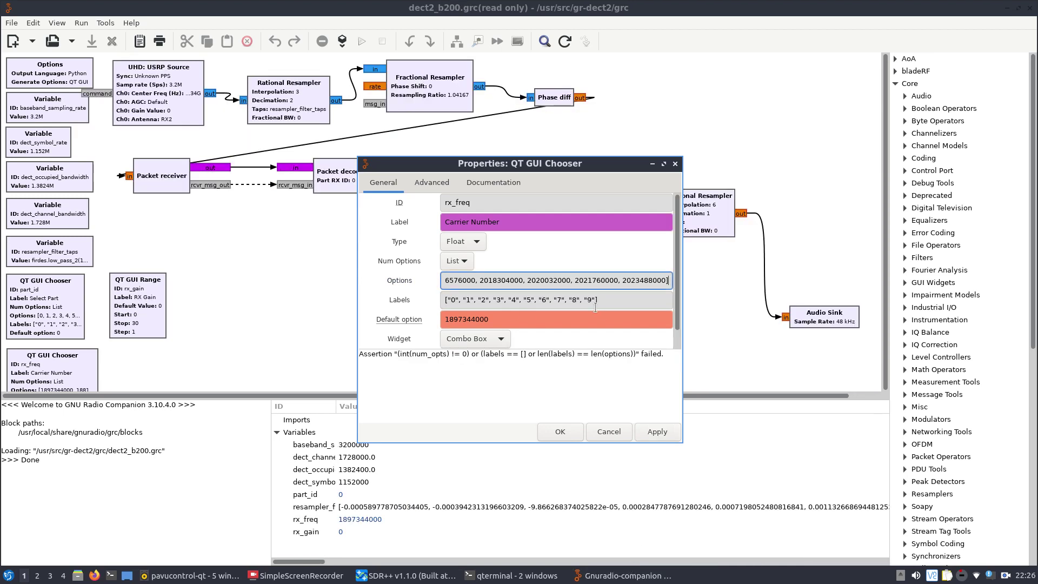
pyautogui.tripleClick(617, 301)
pyautogui.hotkey('ctrl', 'v')
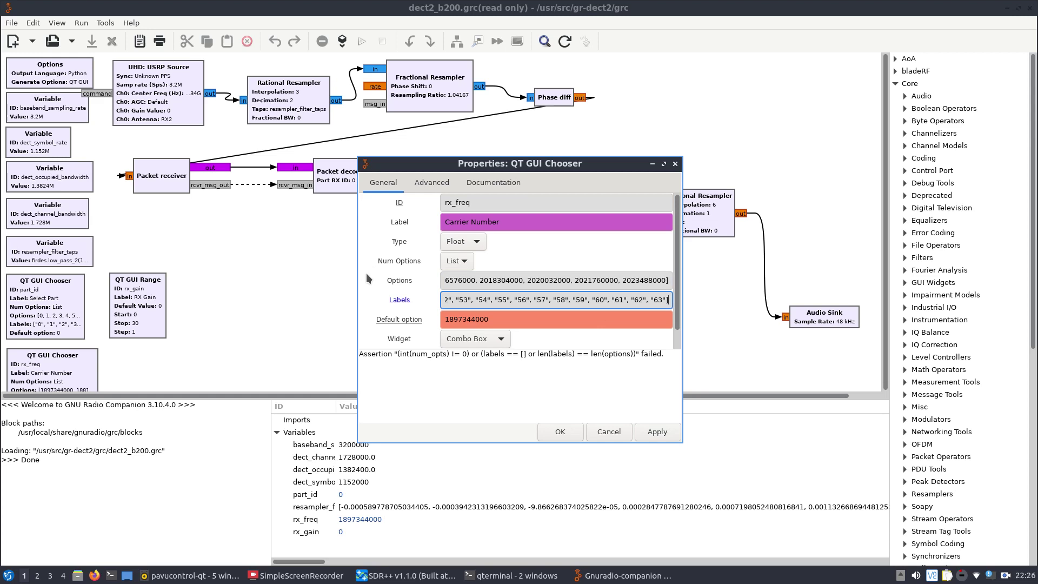
pyautogui.click(658, 431)
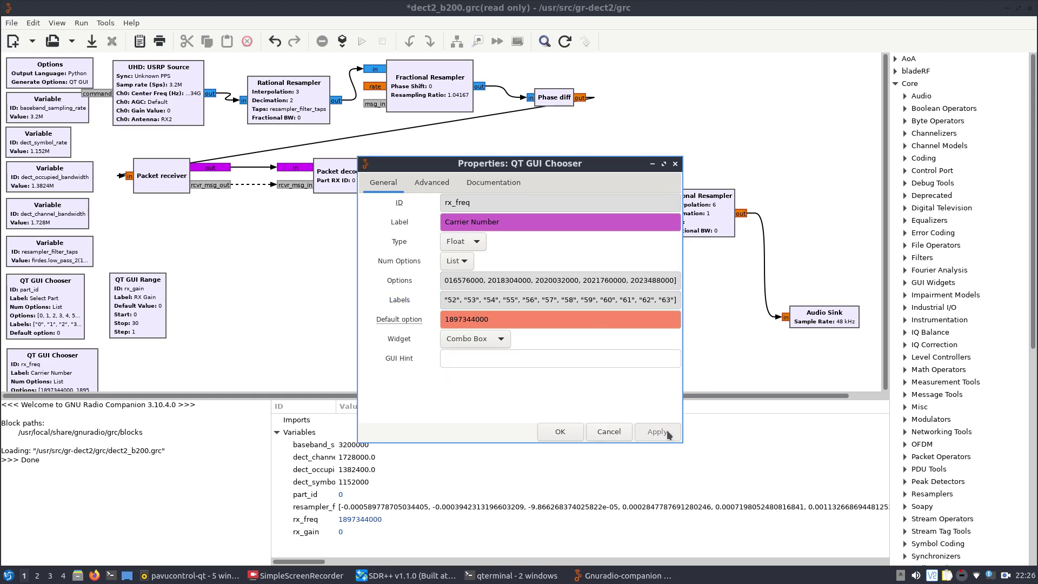
pyautogui.click(561, 435)
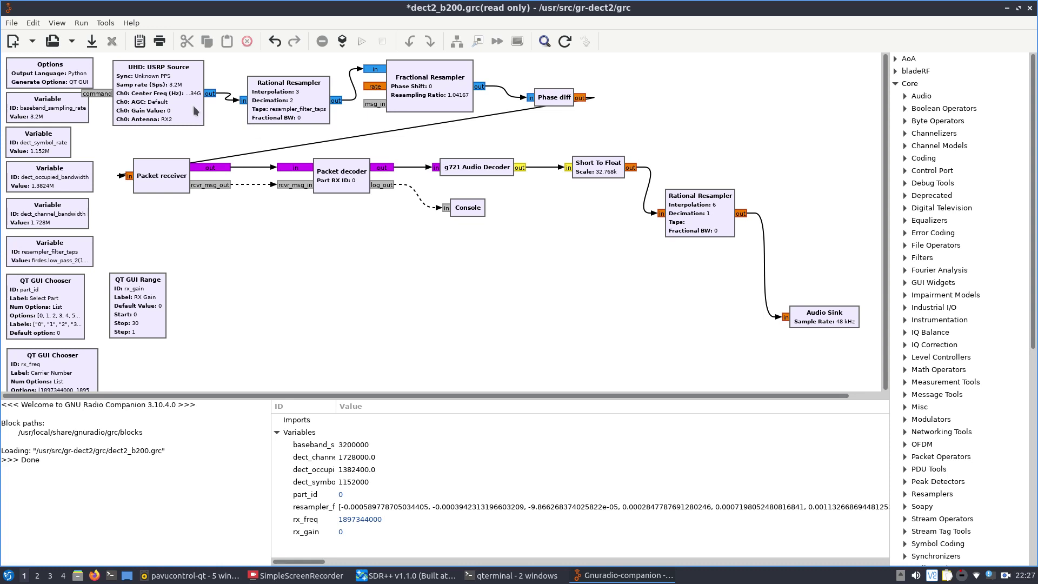
# - Set the Ch0 antenna of the UHD: USRP Source block to TX/RX and apply the change
pyautogui.doubleClick(193, 106)
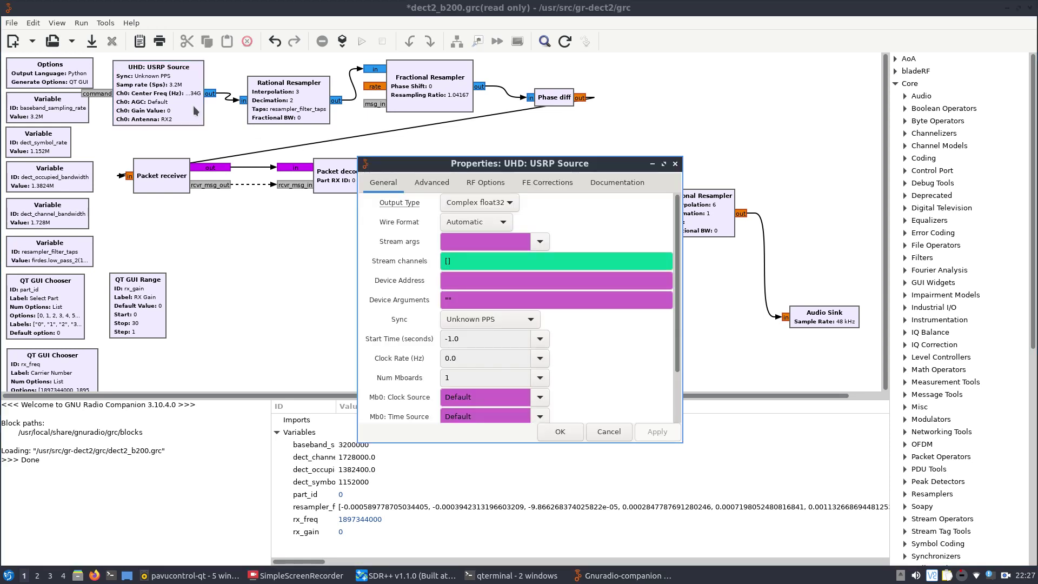
pyautogui.click(485, 182)
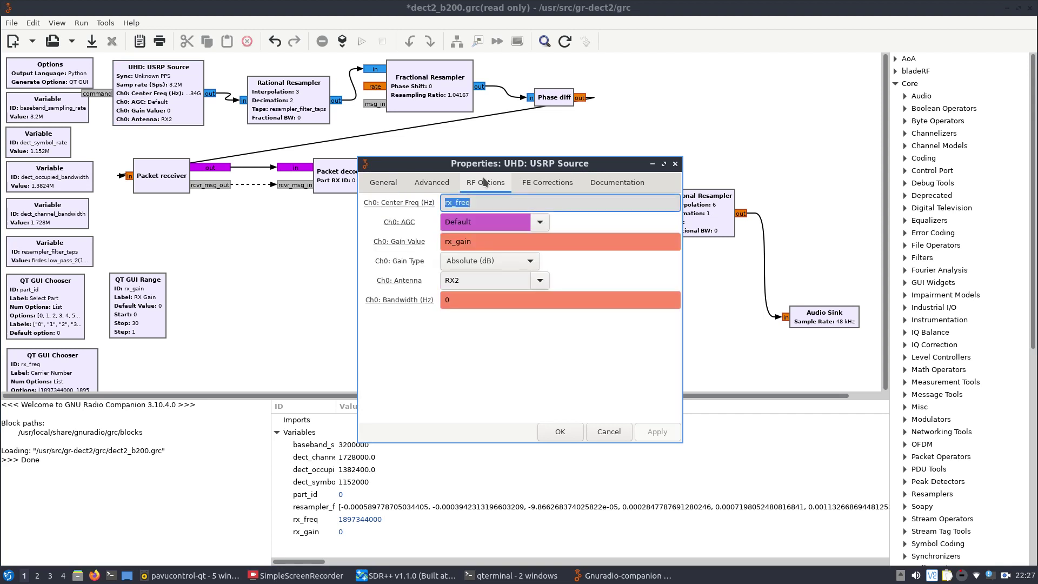
pyautogui.click(543, 281)
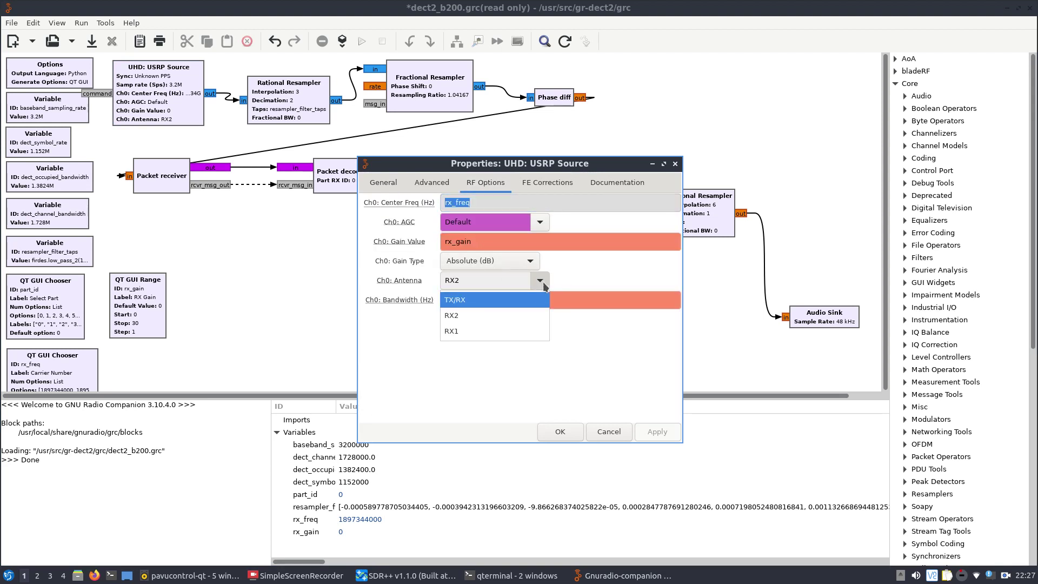
pyautogui.click(483, 300)
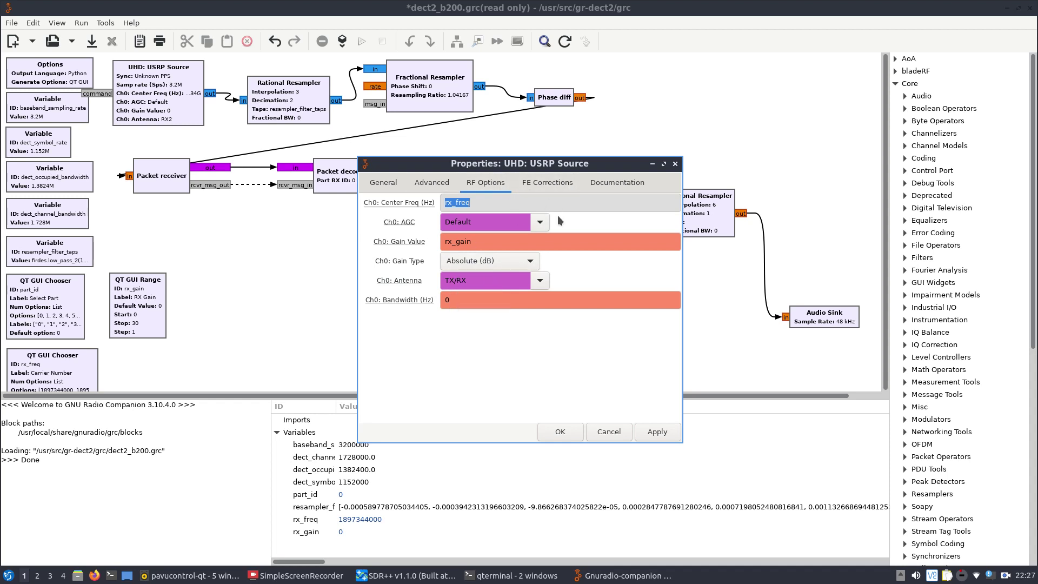
pyautogui.click(653, 436)
pyautogui.click(562, 432)
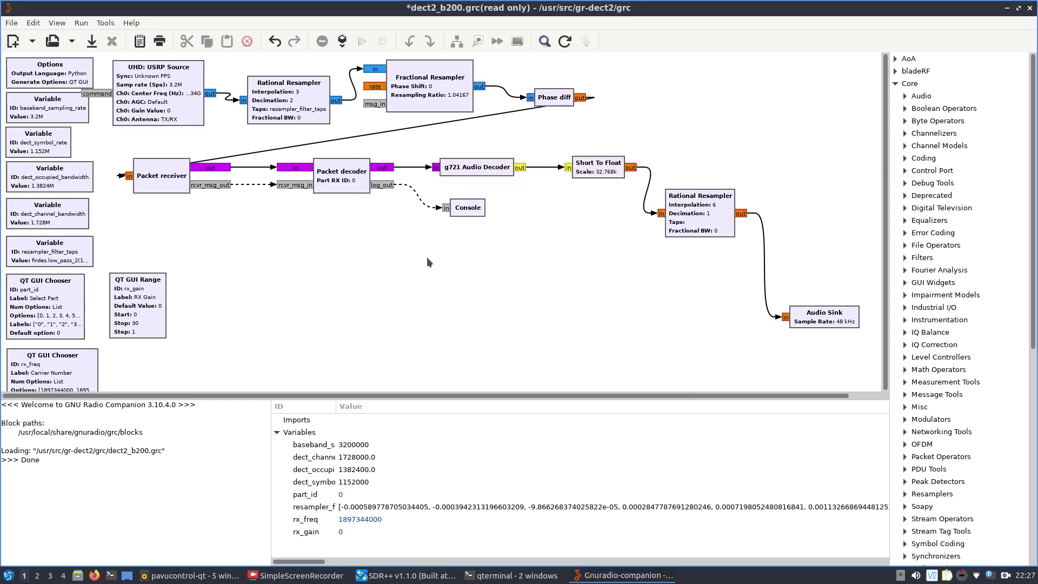
# - Collapse the Core category in the block library and expand DECT2 to view its blocks
pyautogui.click(896, 84)
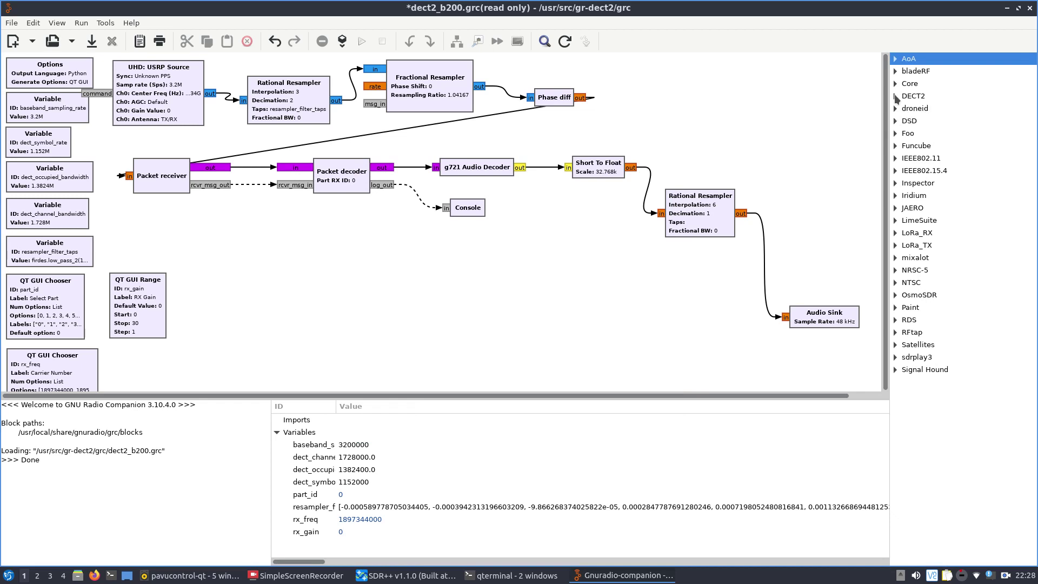
pyautogui.click(895, 96)
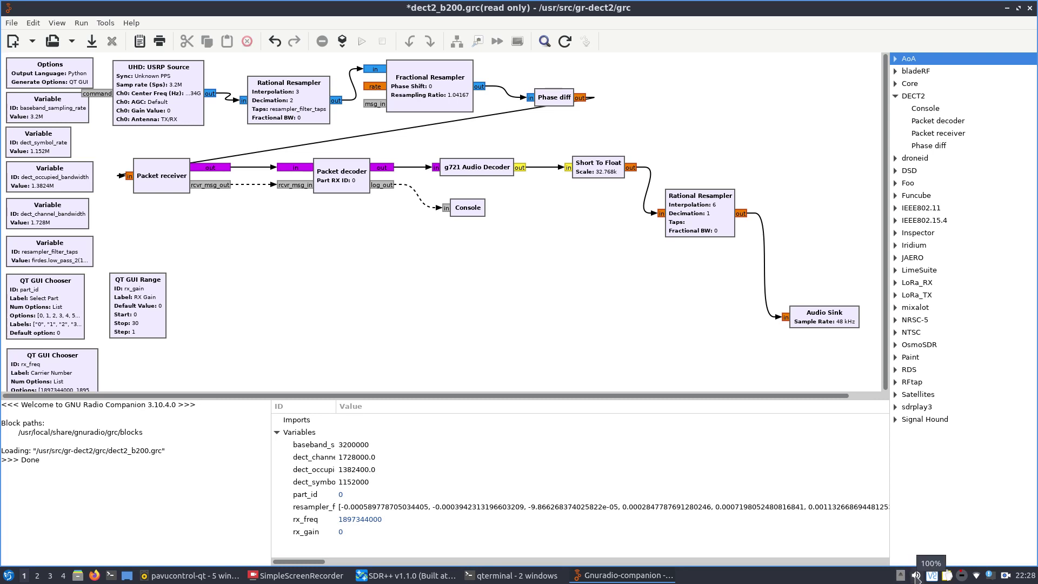
# - Check the system playback volume levels in the Volume Control mixer, and minimize it to return to the flowgraph
pyautogui.click(916, 576)
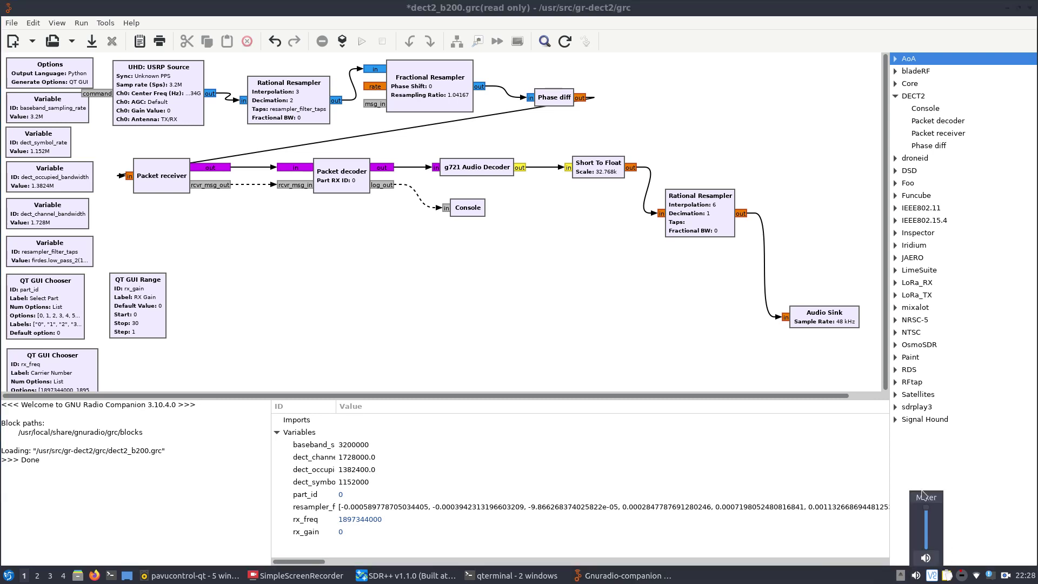
pyautogui.click(924, 497)
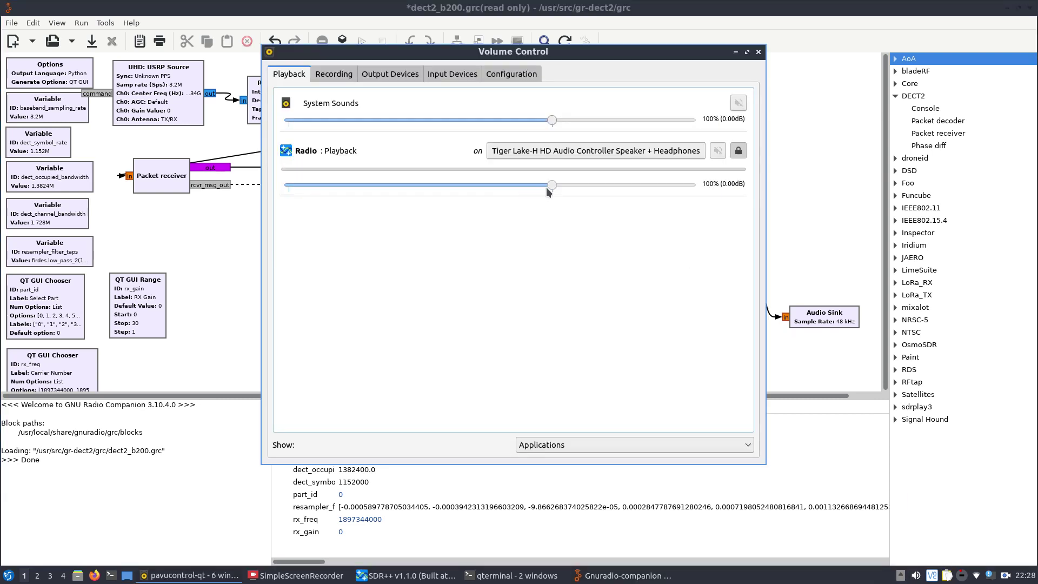
pyautogui.click(735, 52)
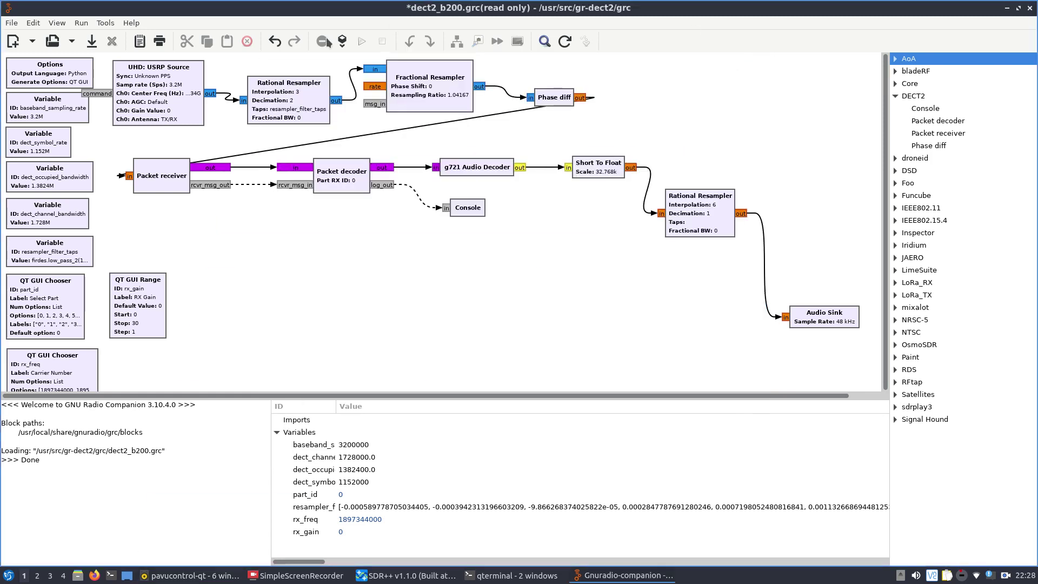
# - Execute the flowgraph, saving it as dect2_b200.grc in the Desktop folder
pyautogui.click(357, 44)
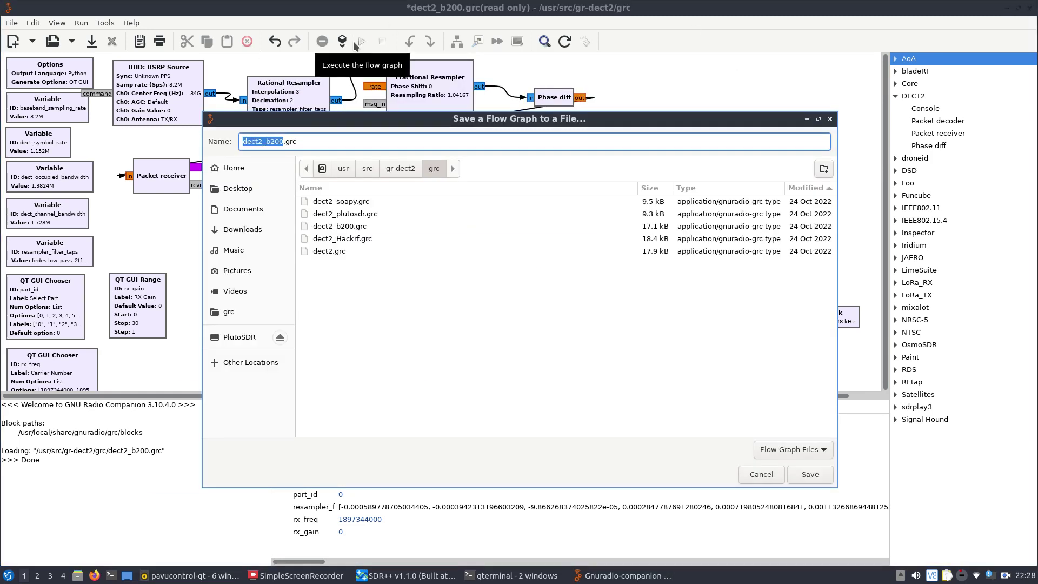
pyautogui.click(246, 191)
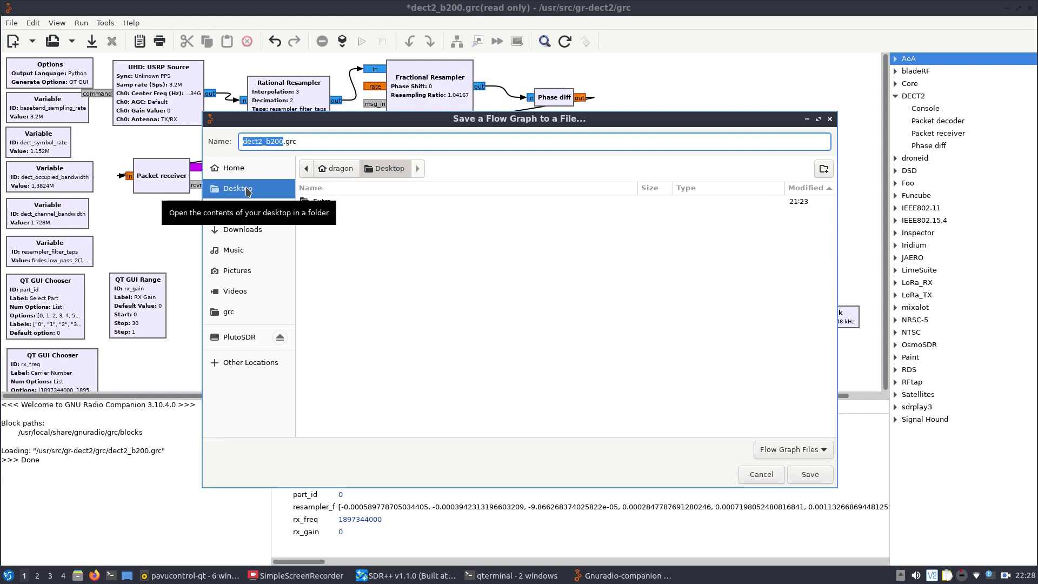
pyautogui.click(809, 474)
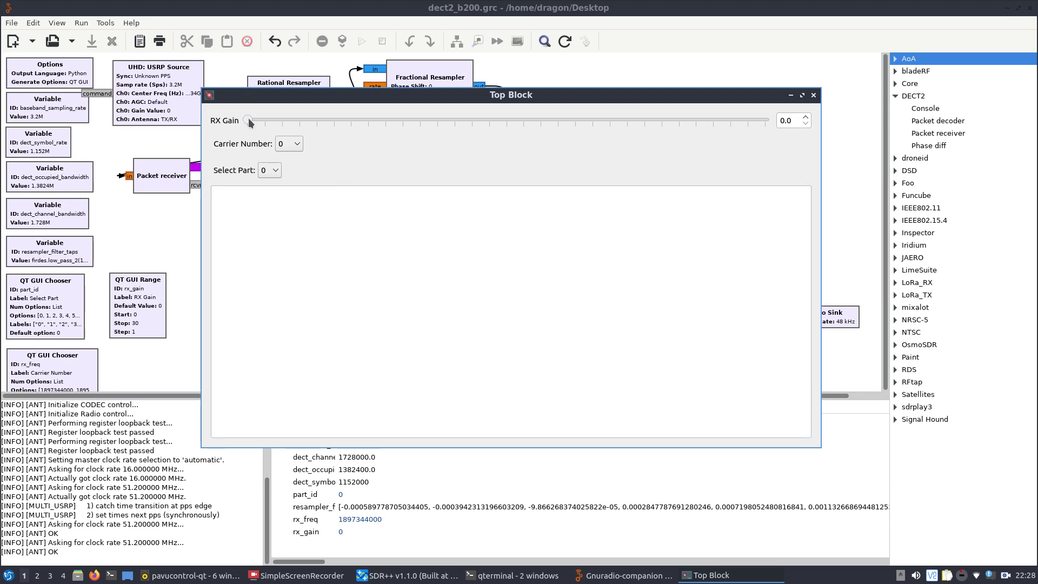
# - Set the running receiver's RX Gain to 20.0 and its Carrier Number to 24
pyautogui.moveTo(248, 120); pyautogui.dragTo(593, 123)
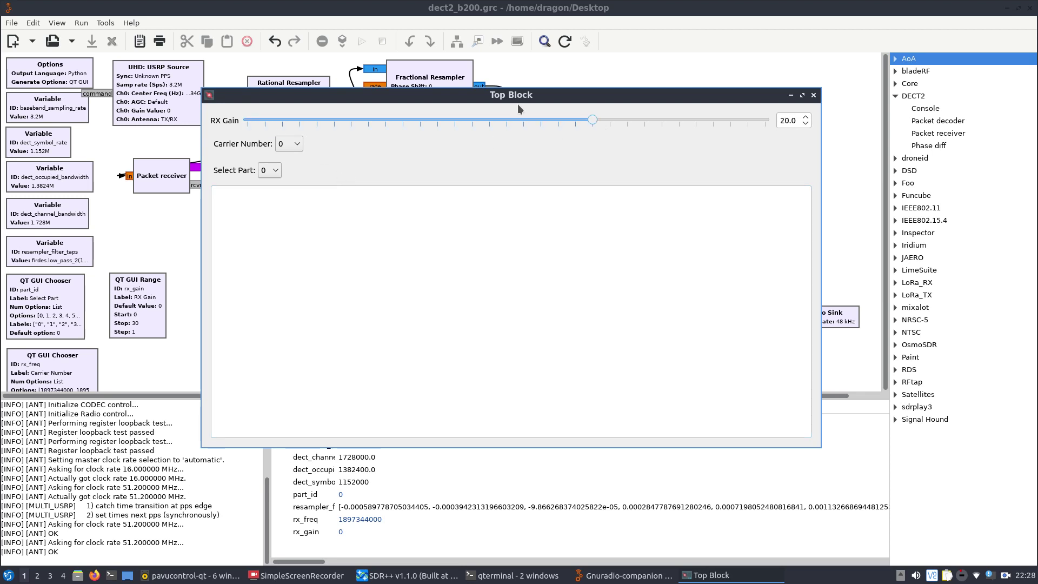
pyautogui.click(300, 145)
pyautogui.moveTo(300, 170); pyautogui.dragTo(297, 271)
pyautogui.click(283, 209)
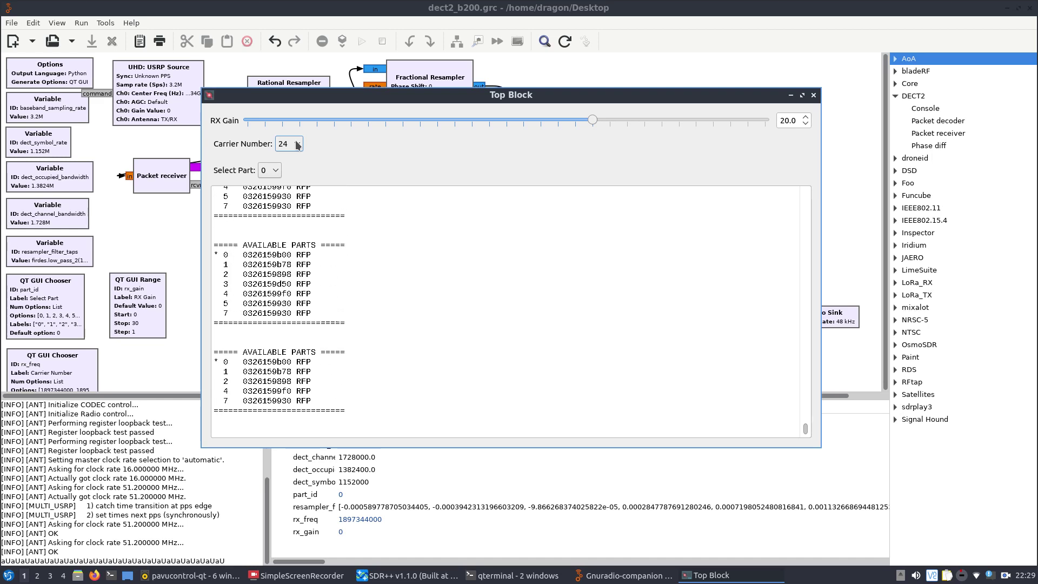
# - Advance the Carrier Number through 25 to 26 and select part 1 on that carrier
pyautogui.click(296, 145)
pyautogui.click(287, 156)
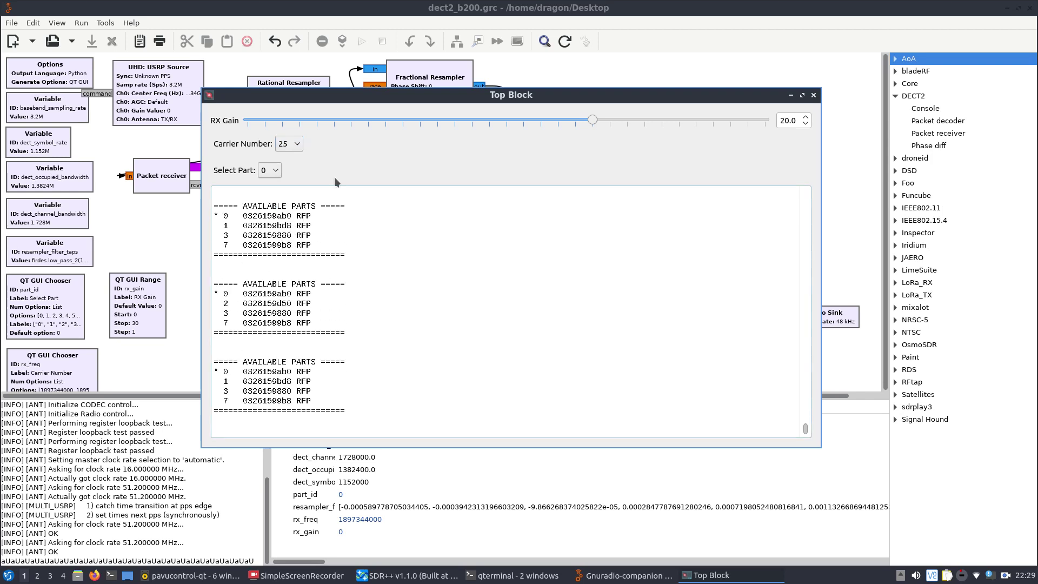
pyautogui.press('Down')
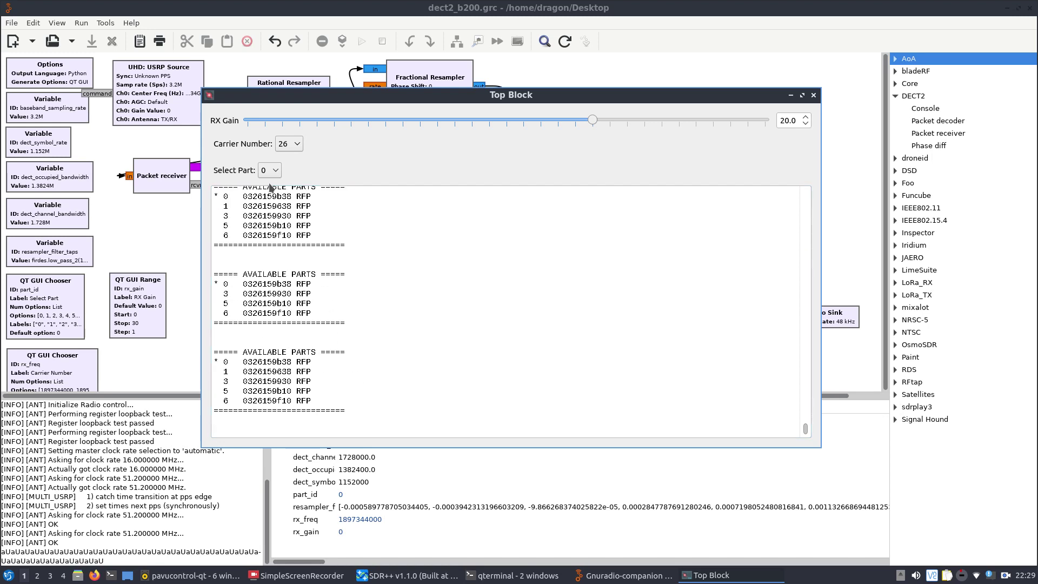
pyautogui.click(268, 171)
pyautogui.click(266, 177)
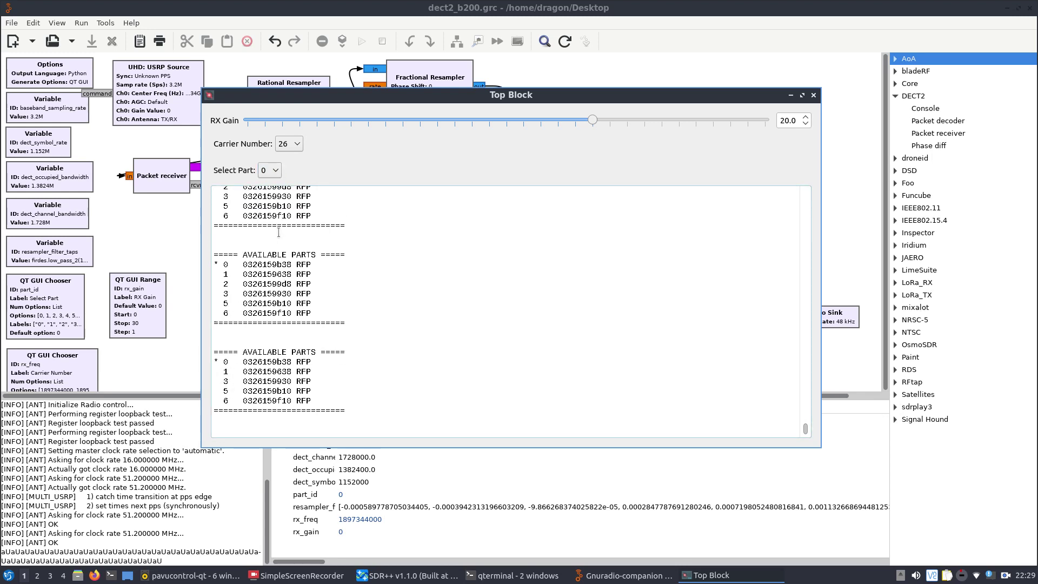
# - Try Carrier Number 27 to see its available parts, and return to carrier 26
pyautogui.click(295, 144)
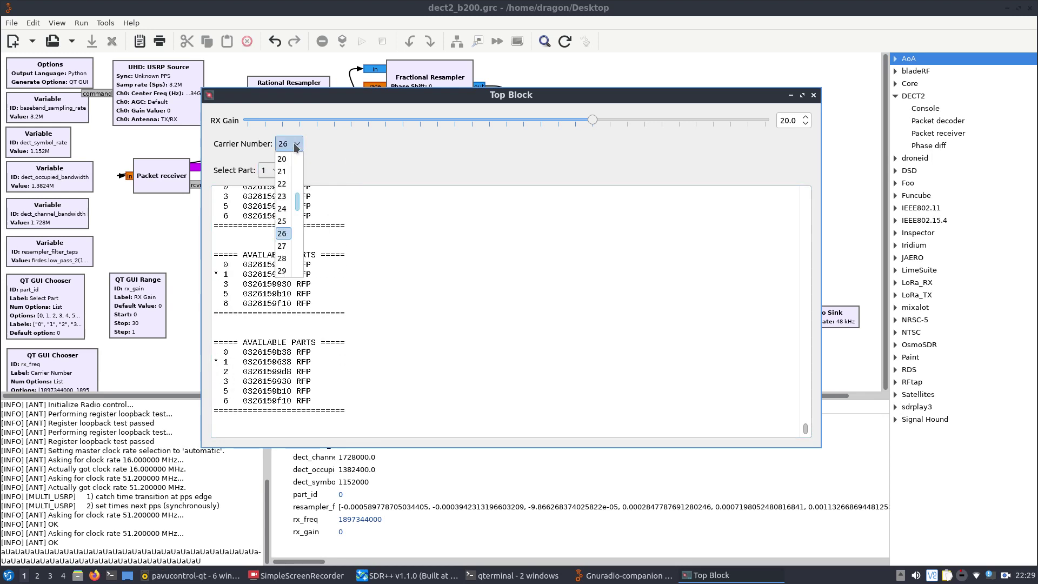
pyautogui.click(283, 246)
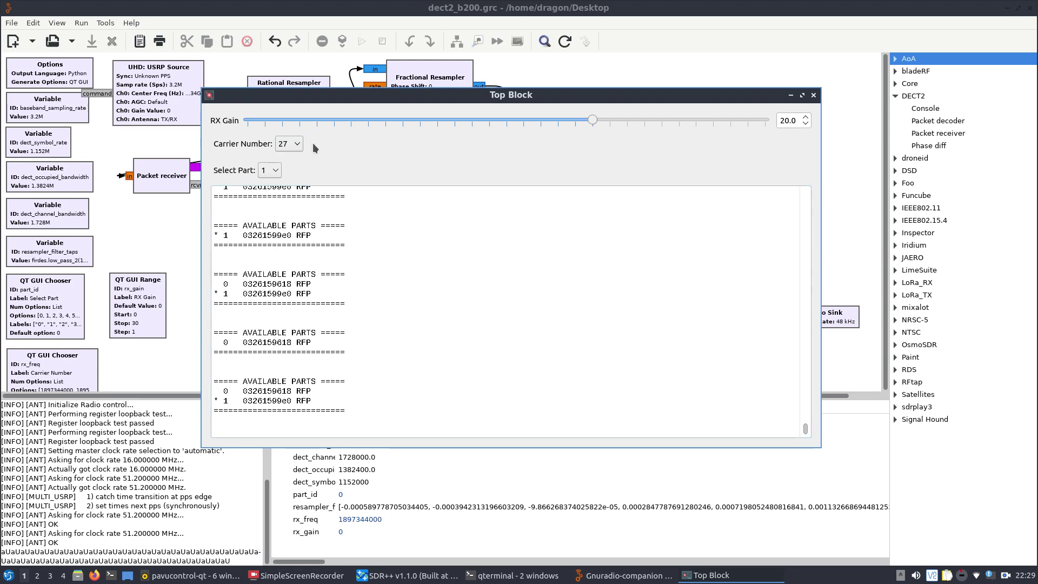
pyautogui.click(295, 144)
pyautogui.click(282, 229)
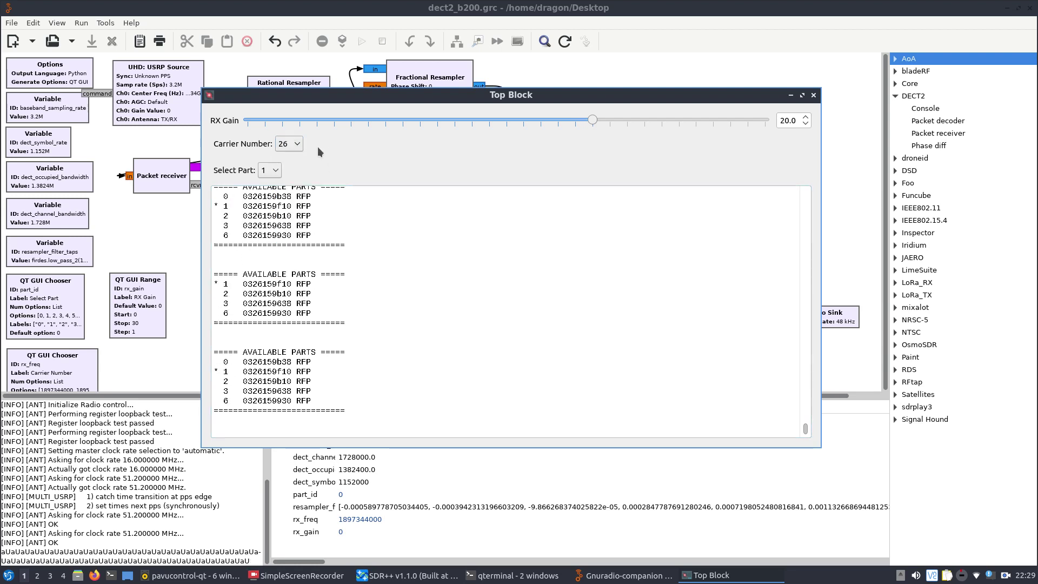
# - Switch the selected part on carrier 26 to 0, and to part 6, the RFP entry marked V
pyautogui.click(269, 171)
pyautogui.click(268, 168)
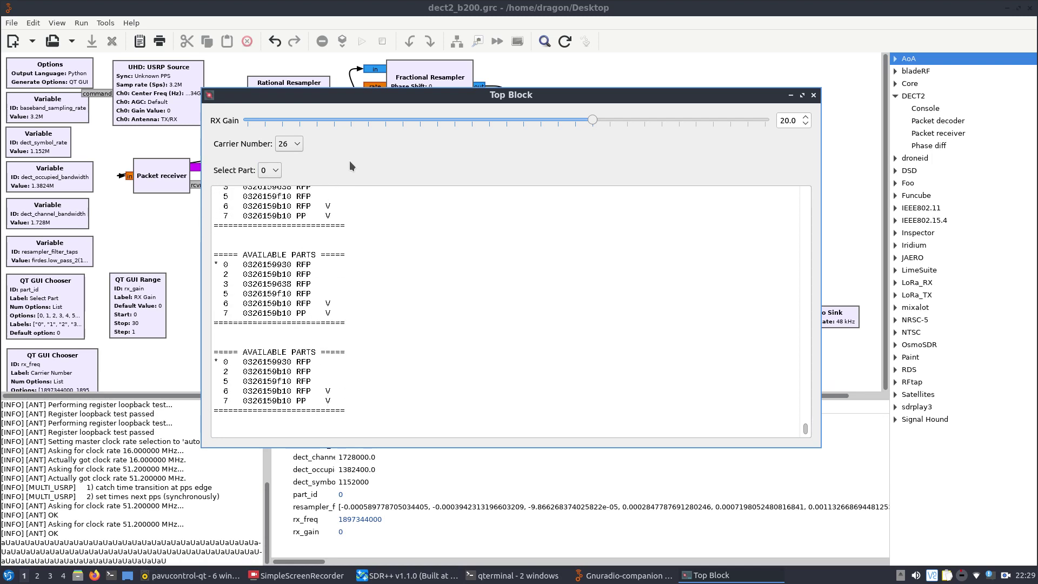
pyautogui.click(268, 171)
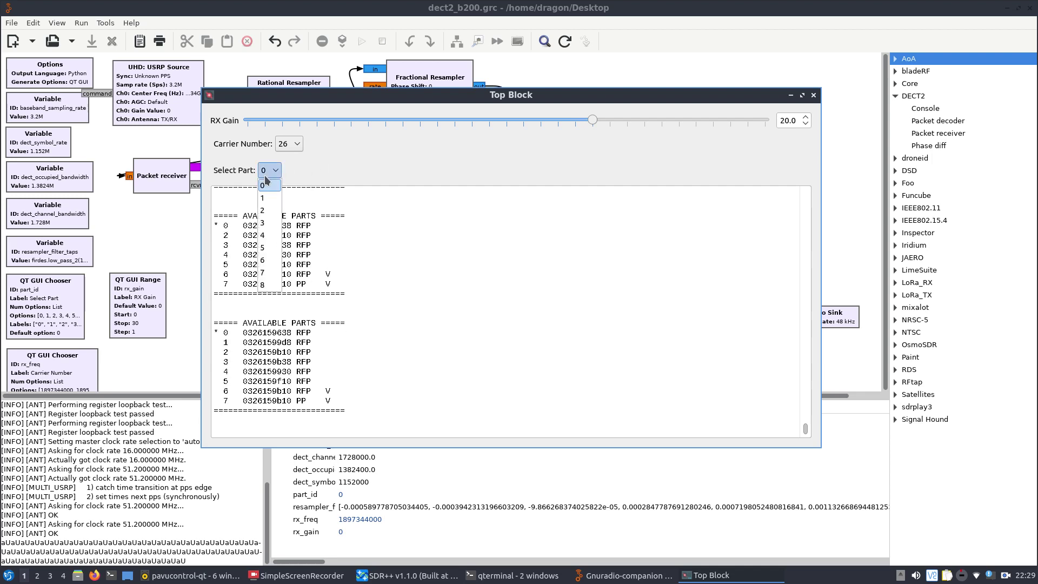
pyautogui.click(268, 259)
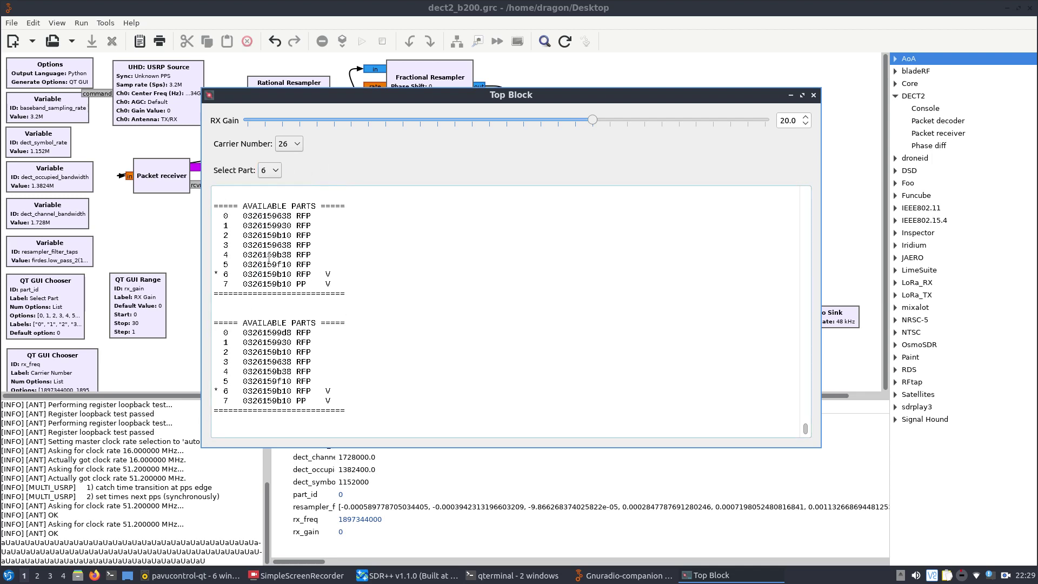